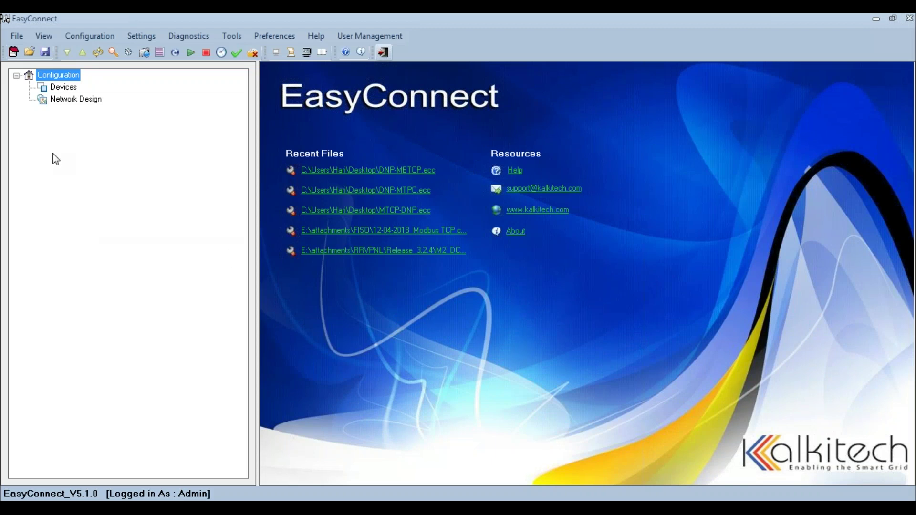
Open DNP-MBTCP.ecc from the Desktop and select SS1 : SYNC241-M1/M2/M4 in the Devices tree.
{"action": "left_click", "coordinate": [29, 51]}
{"action": "double_click", "coordinate": [424, 146]}
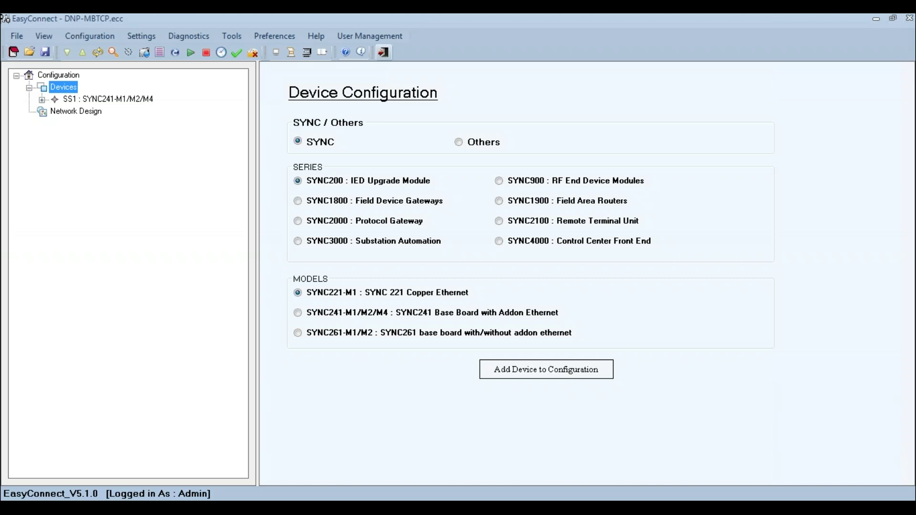
{"action": "left_click", "coordinate": [146, 100]}
{"action": "left_click", "coordinate": [152, 35]}
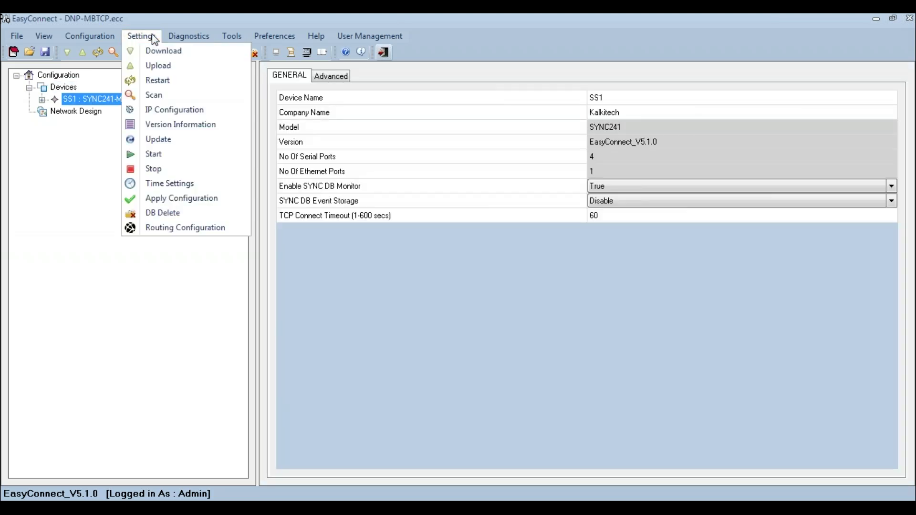
{"action": "left_click", "coordinate": [188, 114]}
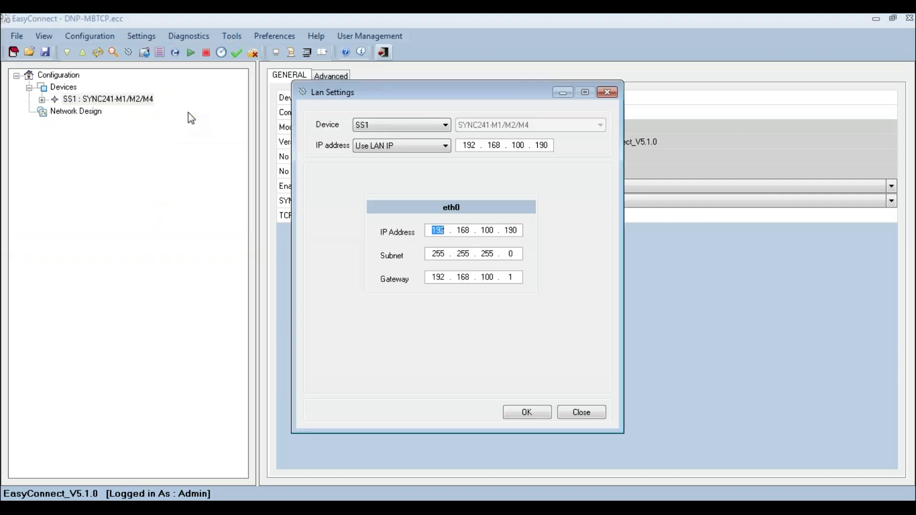
{"action": "left_click", "coordinate": [470, 146]}
{"action": "double_click", "coordinate": [471, 146]}
{"action": "type", "text": "192 . 168 . 0 . 121"}
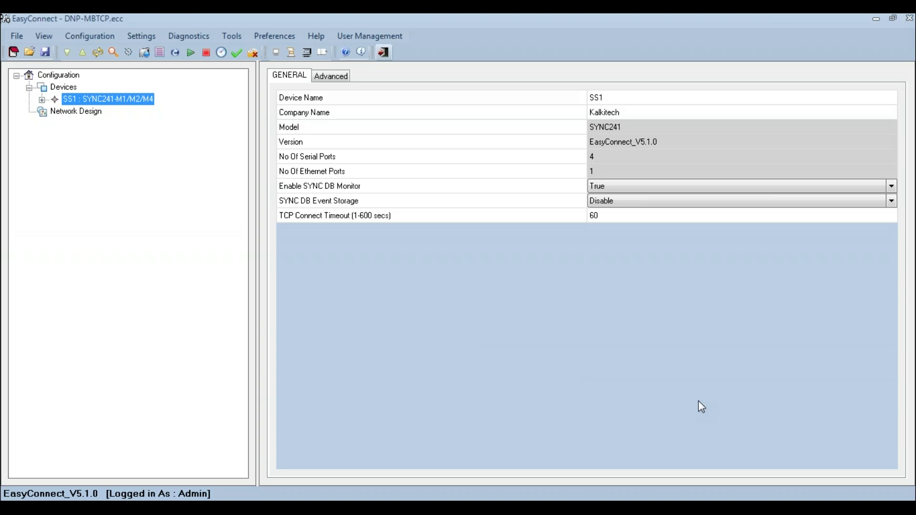
{"action": "left_click", "coordinate": [141, 37]}
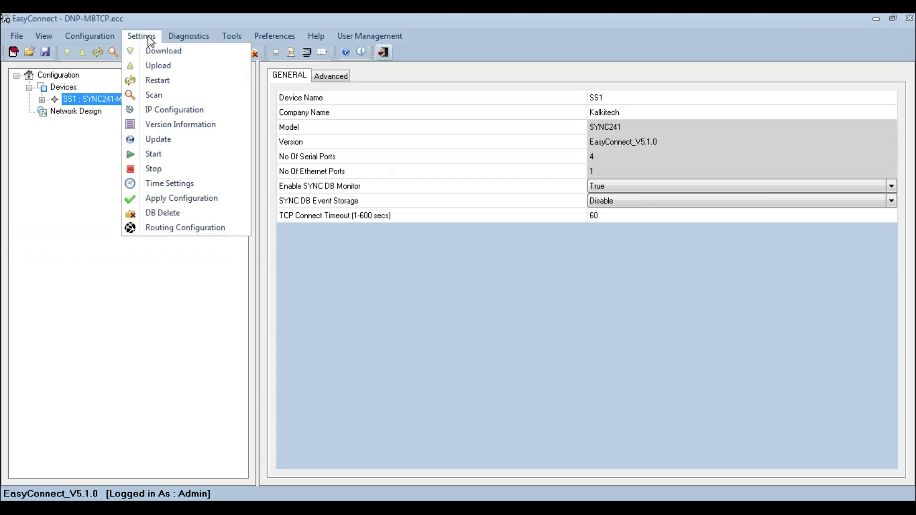
{"action": "left_click", "coordinate": [193, 184]}
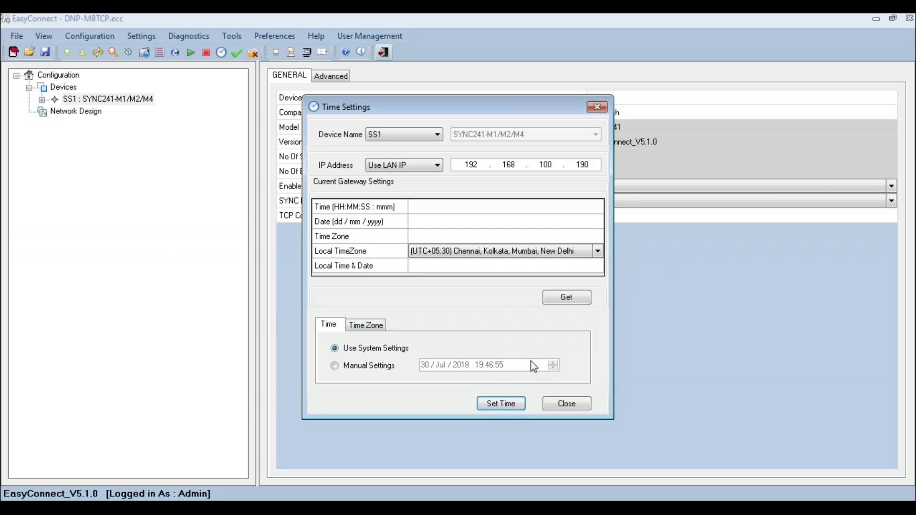
{"action": "left_click", "coordinate": [570, 300]}
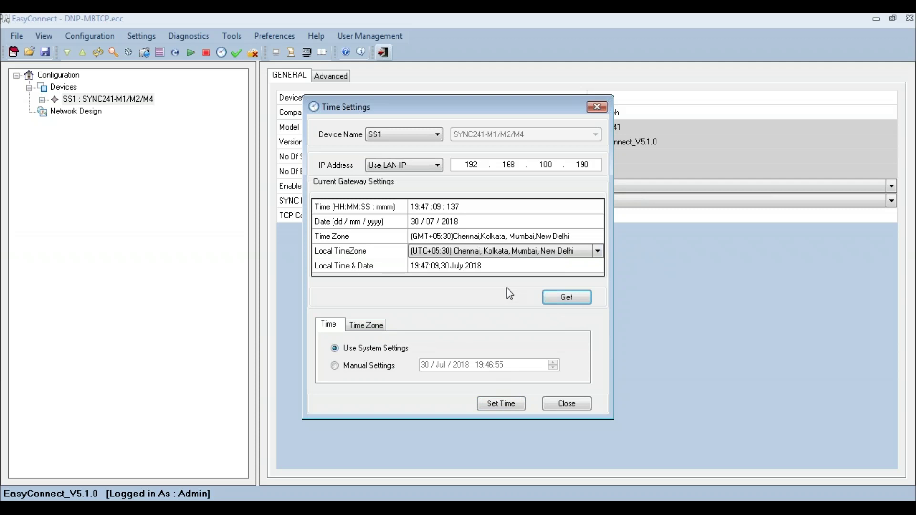
{"action": "left_click", "coordinate": [565, 404]}
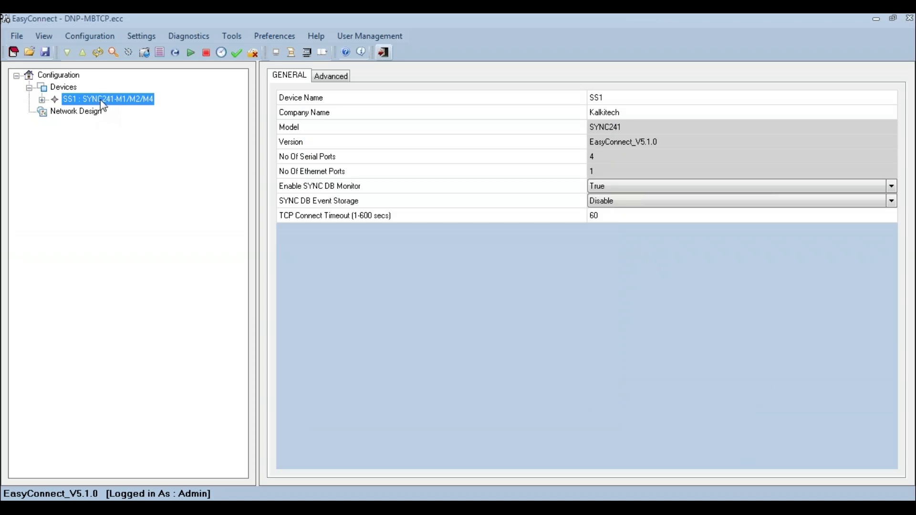
Download the configuration file to gateway SS1, apply it, and acknowledge the confirmation messages.
{"action": "left_click", "coordinate": [141, 36]}
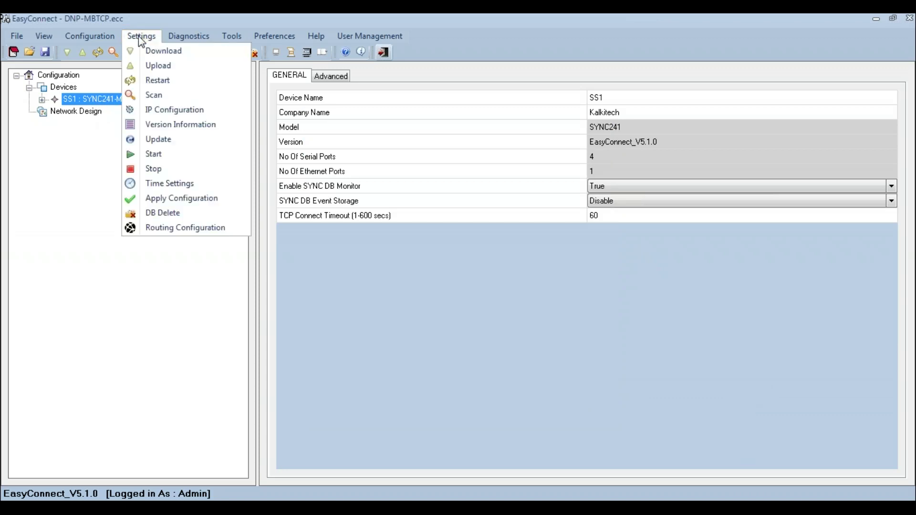
{"action": "left_click", "coordinate": [155, 54]}
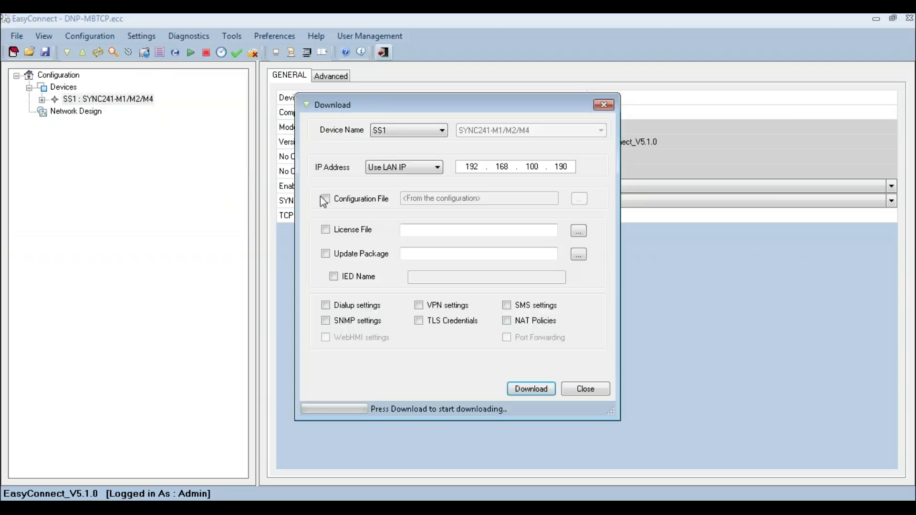
{"action": "left_click", "coordinate": [326, 200]}
{"action": "left_click", "coordinate": [519, 391]}
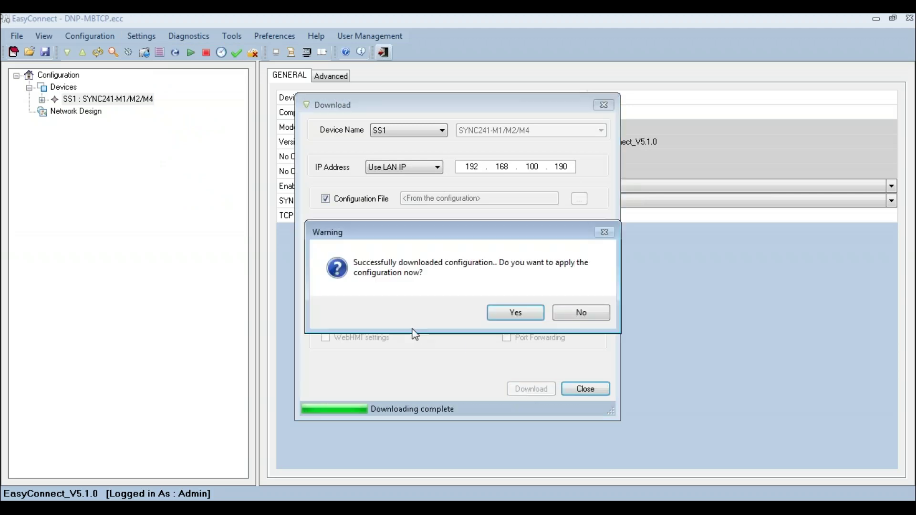
{"action": "left_click", "coordinate": [517, 314]}
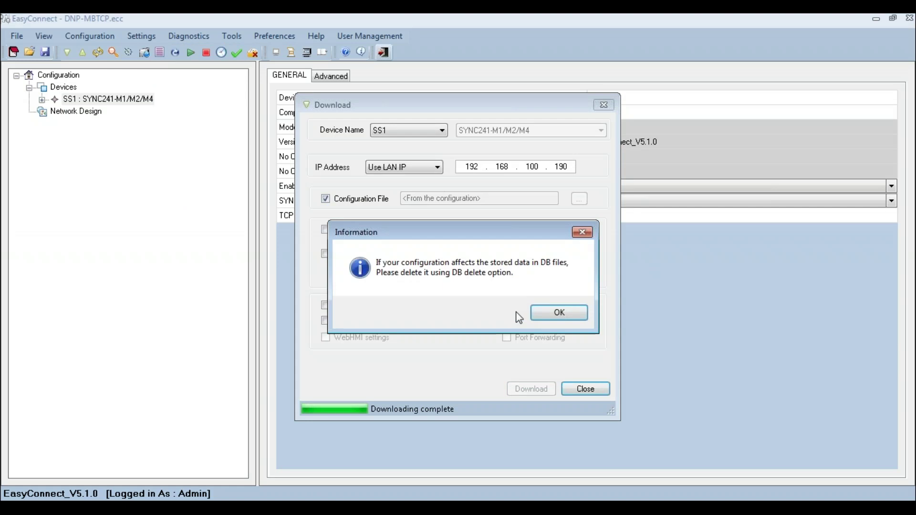
{"action": "left_click", "coordinate": [556, 313]}
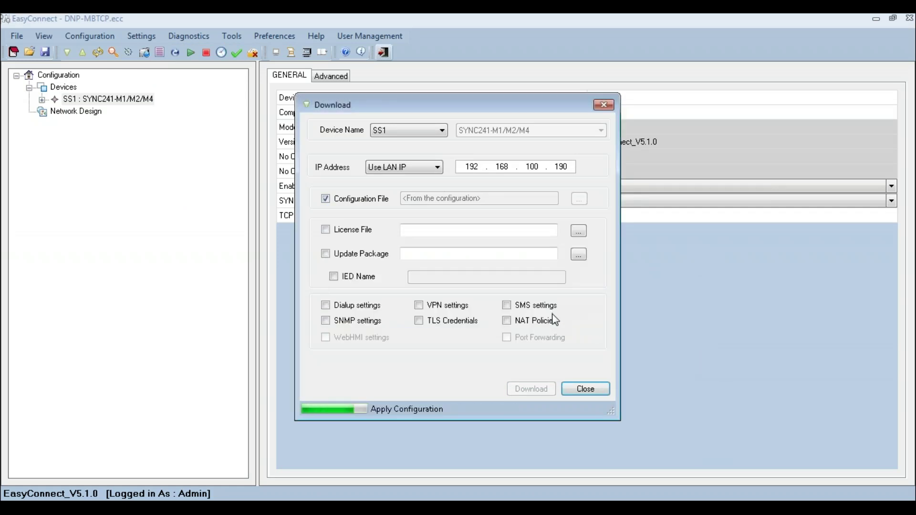
{"action": "left_click", "coordinate": [528, 311]}
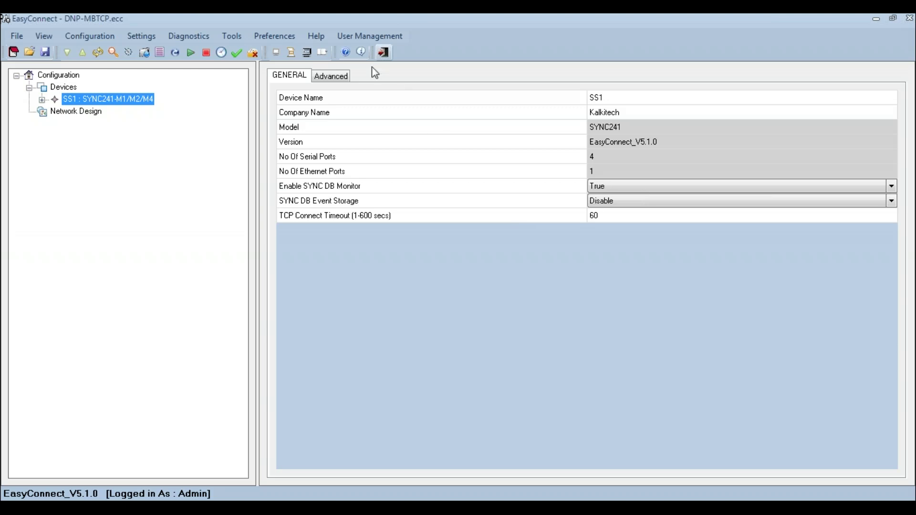
Open and dismiss the Diagnostics menu, then expand SS1 in the Devices tree.
{"action": "left_click", "coordinate": [200, 37]}
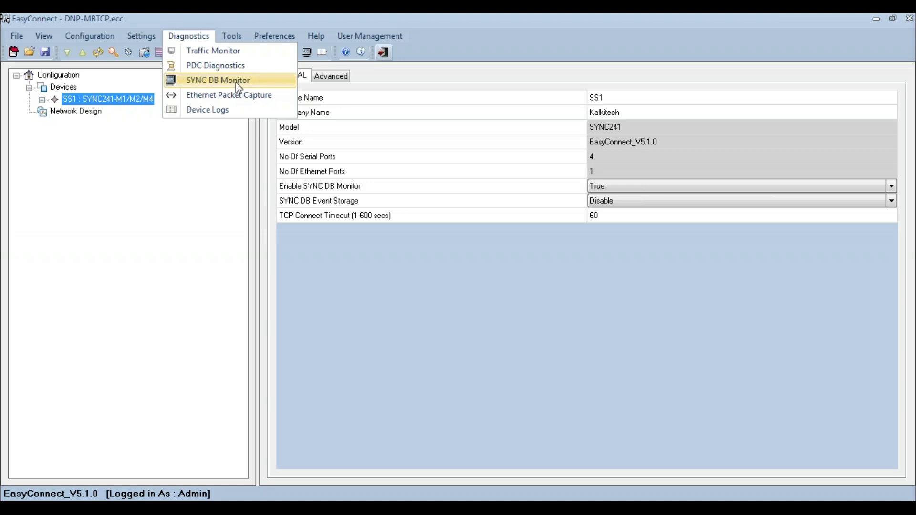
{"action": "left_click", "coordinate": [366, 191]}
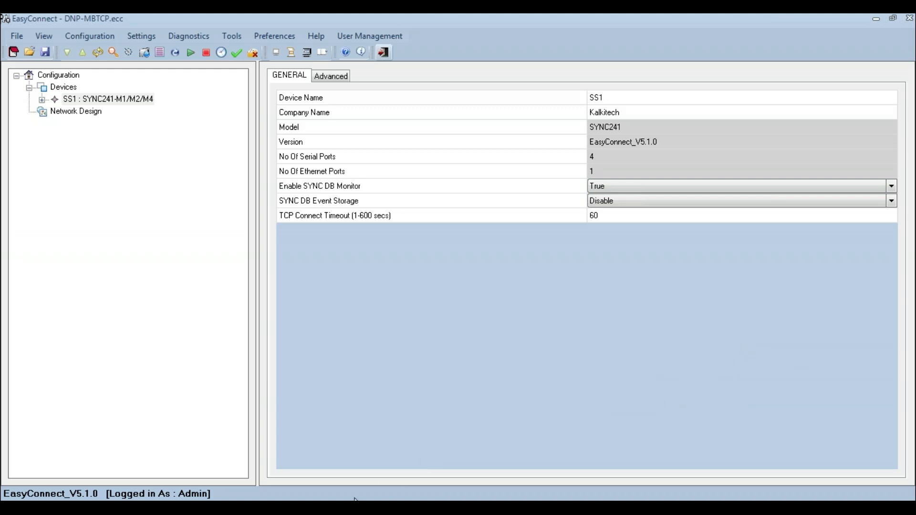
{"action": "left_click", "coordinate": [42, 99]}
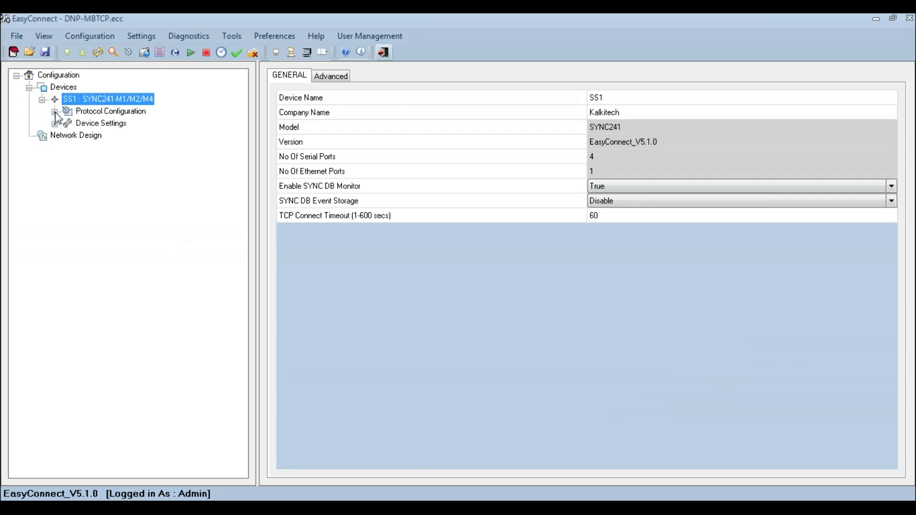
Expand SS1's Protocol Configuration channels, then bring up the ASE 2000 DNP3 RTU simulation.
{"action": "left_click", "coordinate": [55, 112]}
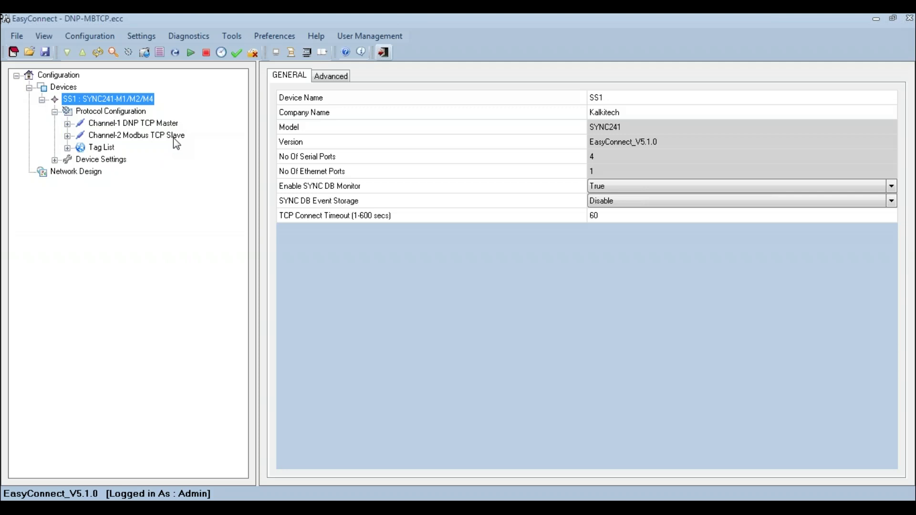
{"action": "left_click", "coordinate": [351, 508]}
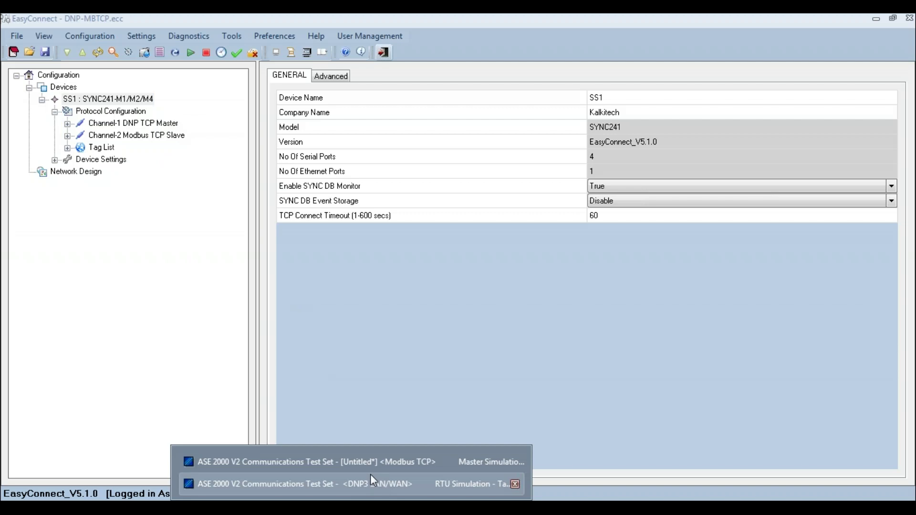
{"action": "left_click", "coordinate": [371, 484]}
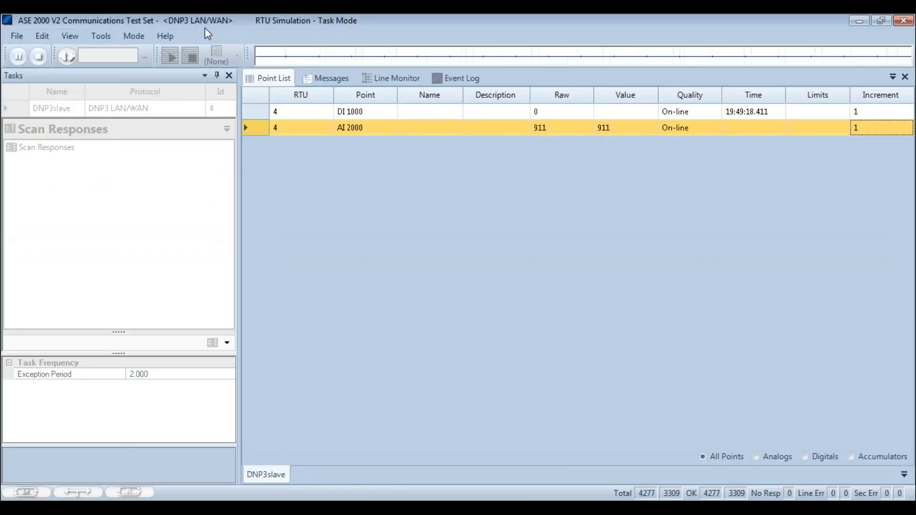
Check the Modbus TCP master simulation reads AI 200 as 915, then return to EasyConnect.
{"action": "left_click", "coordinate": [342, 462]}
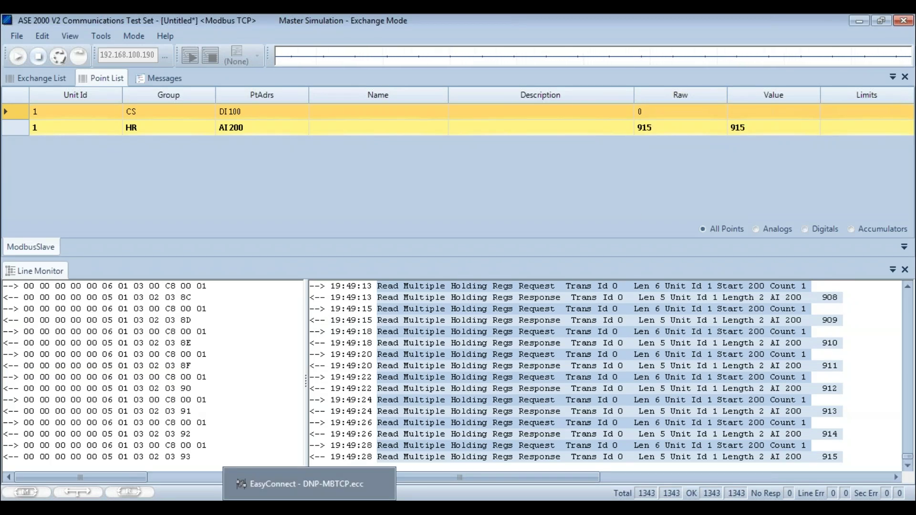
{"action": "left_click", "coordinate": [309, 484]}
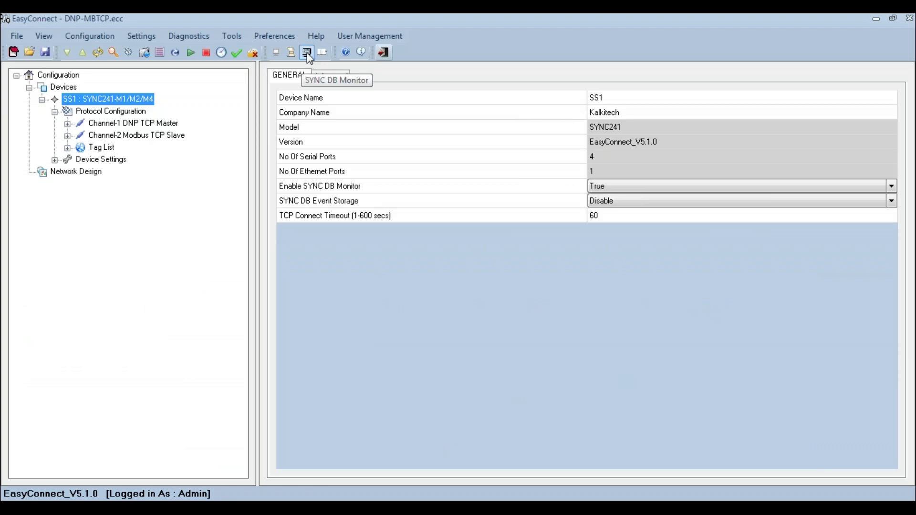
{"action": "left_click", "coordinate": [308, 53]}
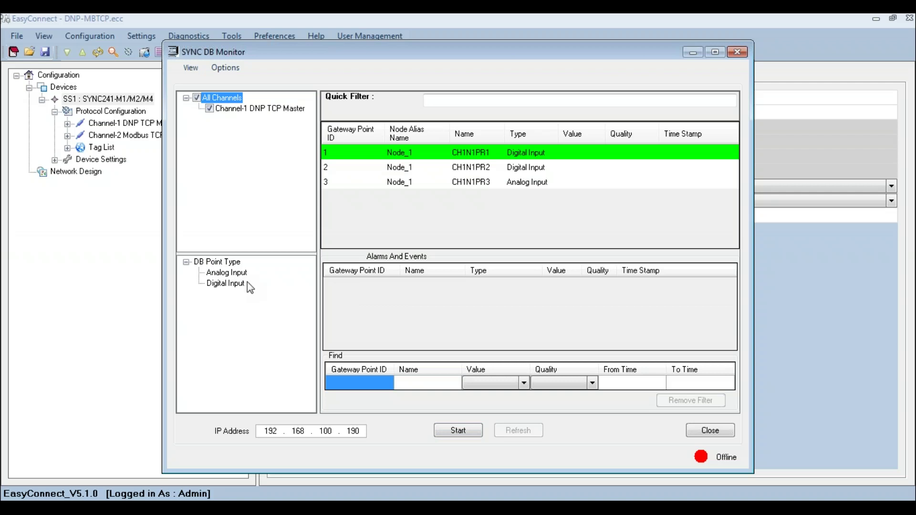
{"action": "left_click", "coordinate": [458, 430]}
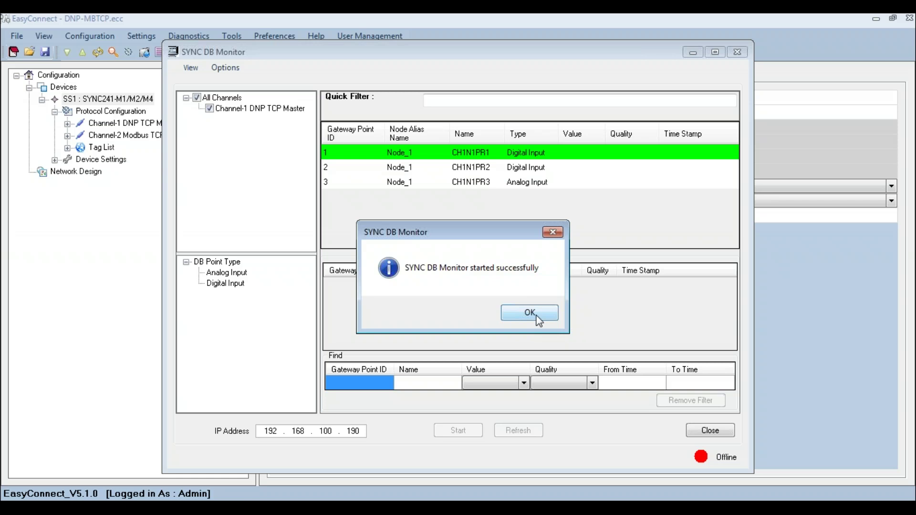
{"action": "left_click", "coordinate": [529, 313]}
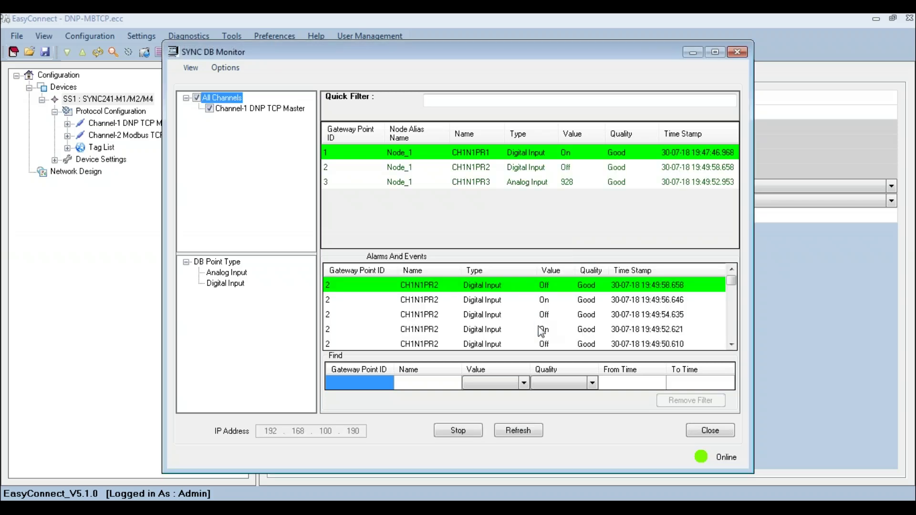
{"action": "left_click", "coordinate": [517, 431]}
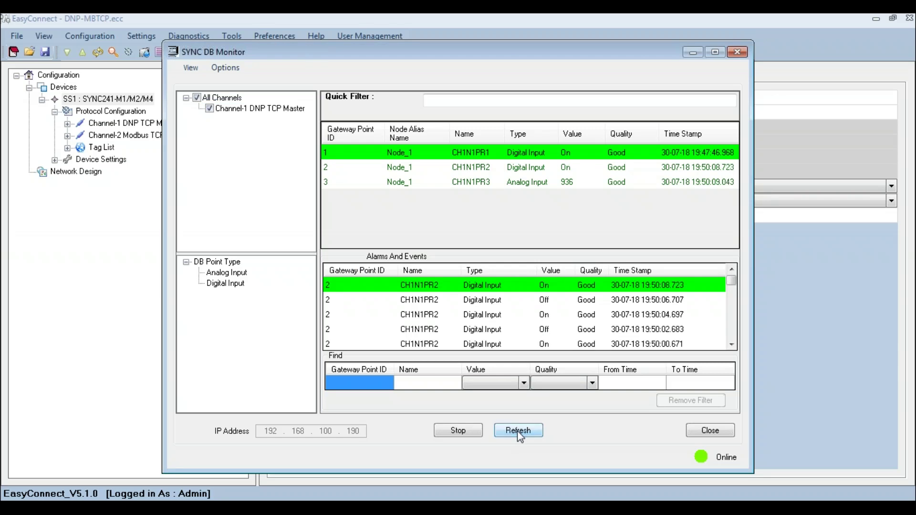
{"action": "left_click", "coordinate": [700, 431]}
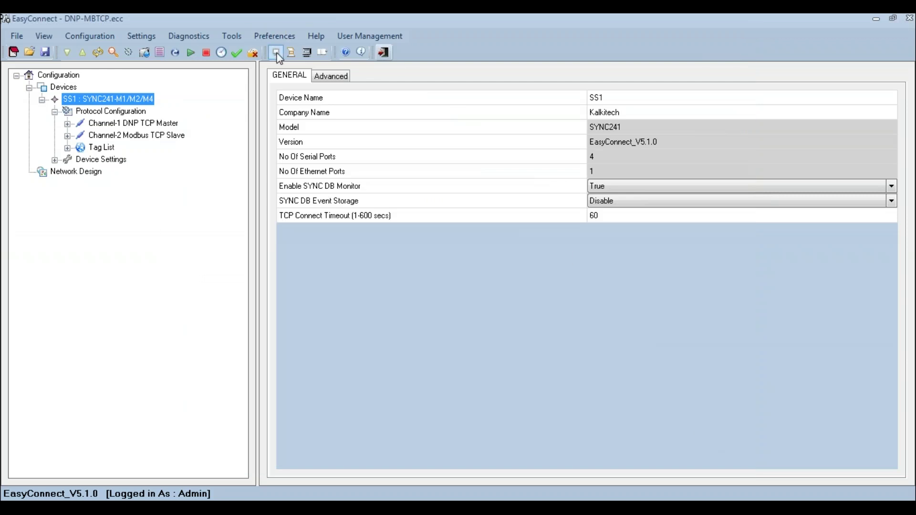
Start a Traffic Monitor log with Channel1 on Channel-1 DNP TCP Master and Channel2 on Channel-2 Modbus TCP.
{"action": "left_click", "coordinate": [183, 35]}
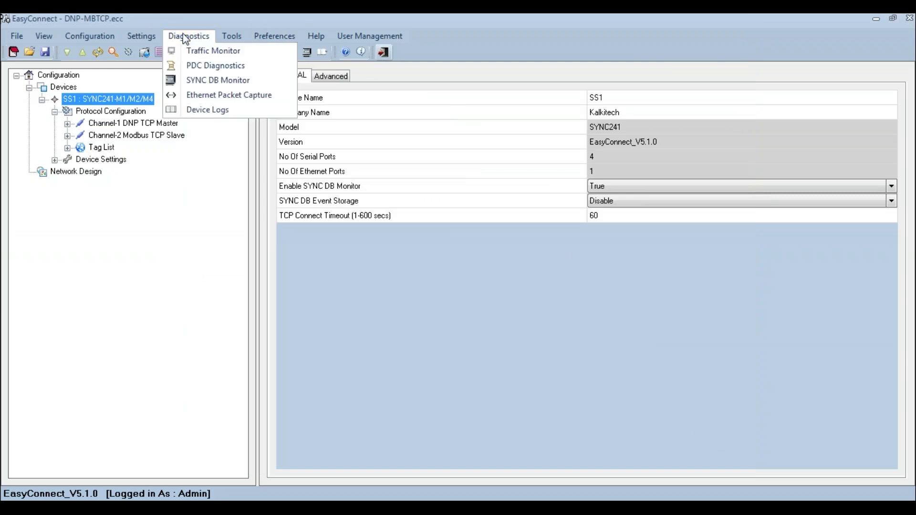
{"action": "left_click", "coordinate": [219, 52]}
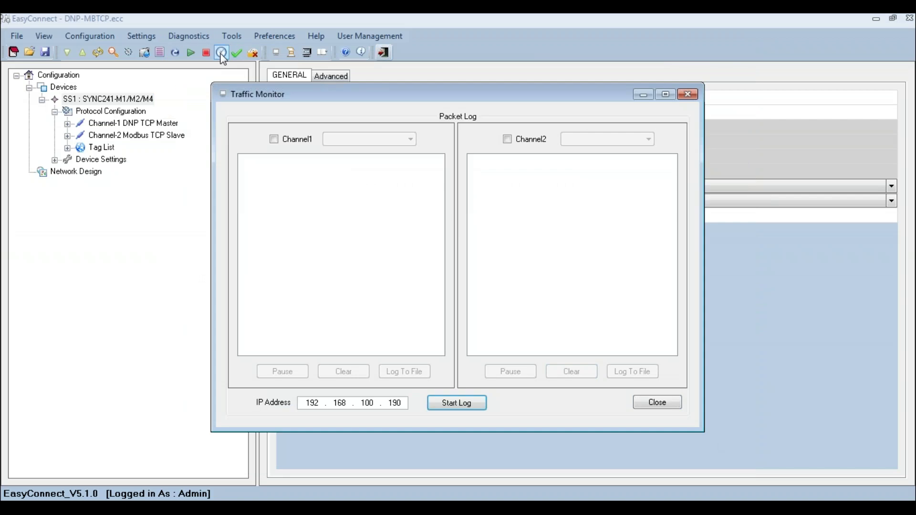
{"action": "left_click", "coordinate": [301, 142]}
{"action": "left_click", "coordinate": [335, 138]}
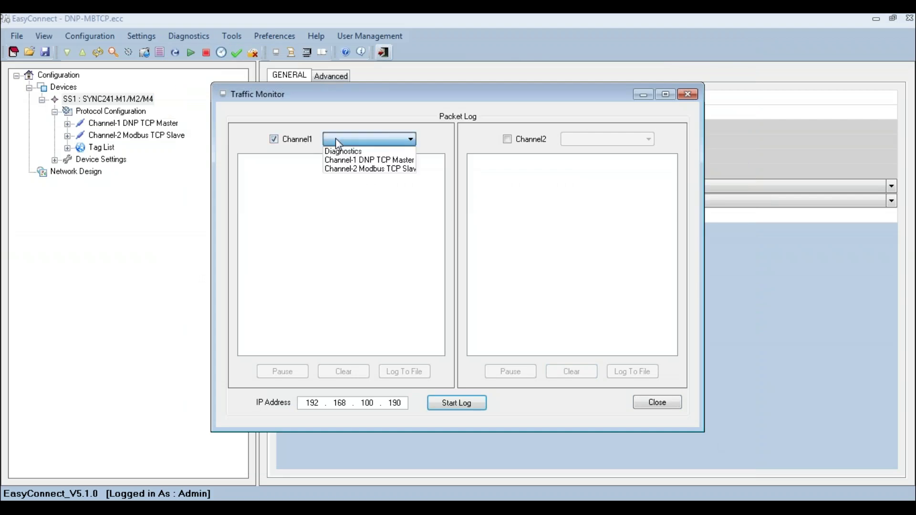
{"action": "left_click", "coordinate": [351, 161]}
{"action": "left_click", "coordinate": [519, 143]}
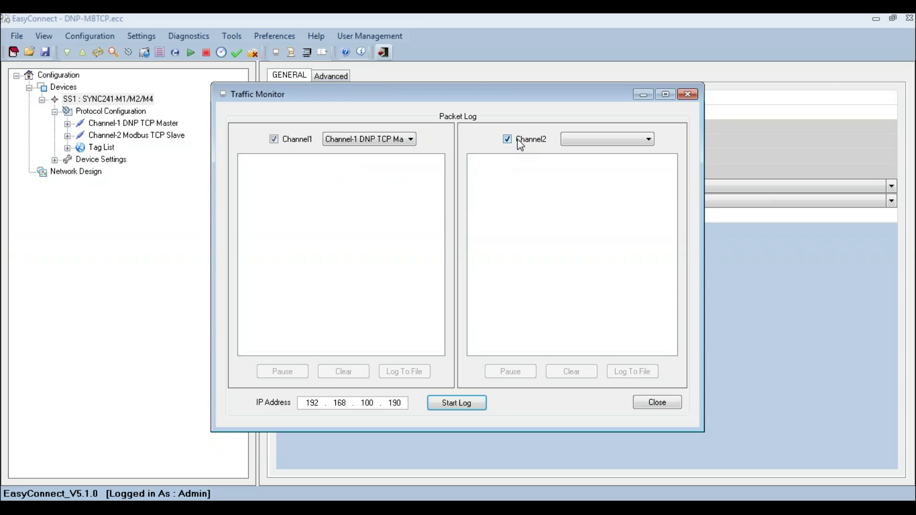
{"action": "left_click", "coordinate": [575, 140]}
{"action": "left_click", "coordinate": [582, 172]}
{"action": "left_click", "coordinate": [451, 403]}
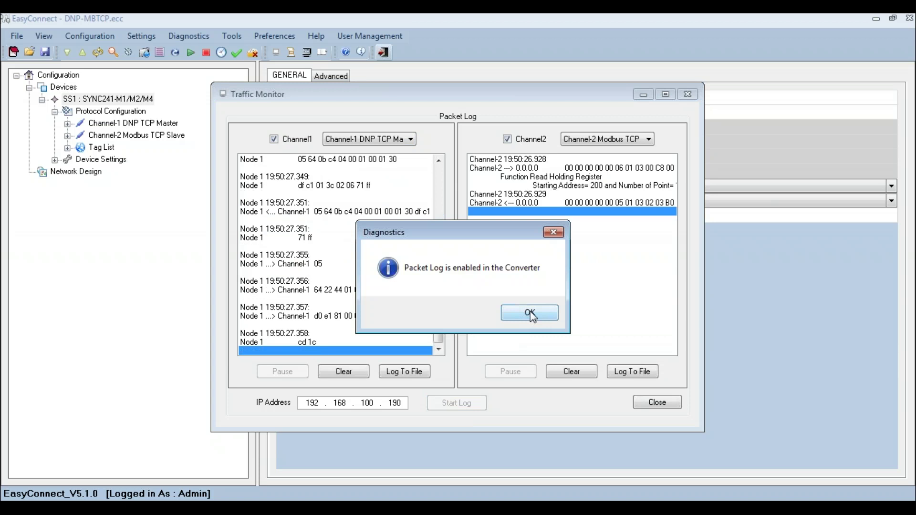
{"action": "left_click", "coordinate": [530, 312]}
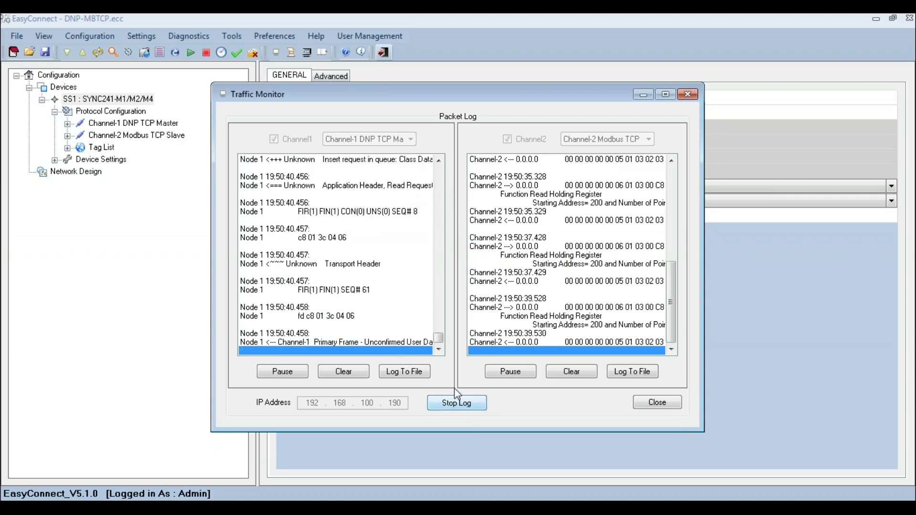
Log Channel-1 DNP packets to dnp3.txt on the Desktop, then stop the packet log.
{"action": "left_click", "coordinate": [417, 373]}
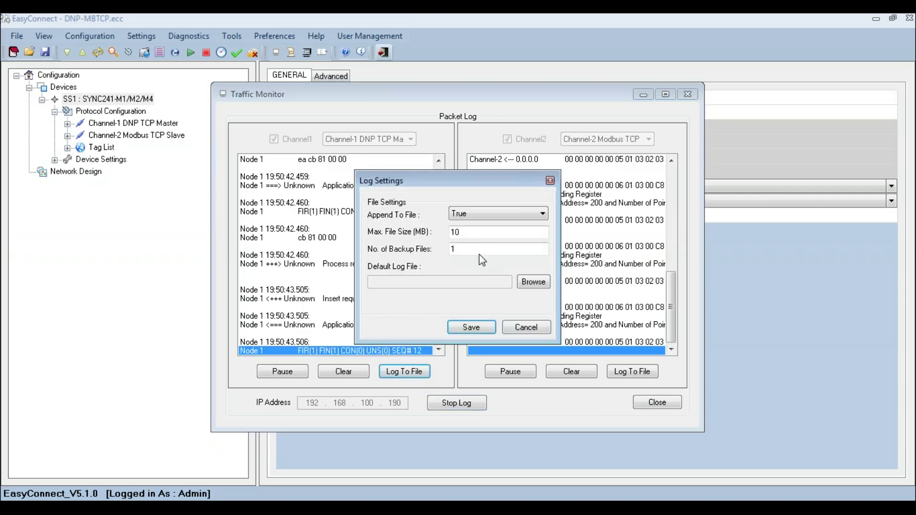
{"action": "left_click", "coordinate": [474, 233]}
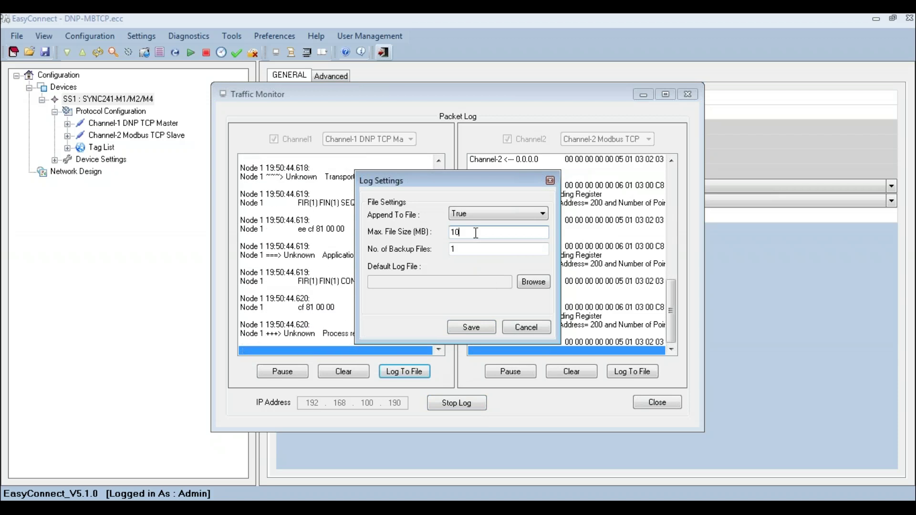
{"action": "left_click", "coordinate": [532, 286]}
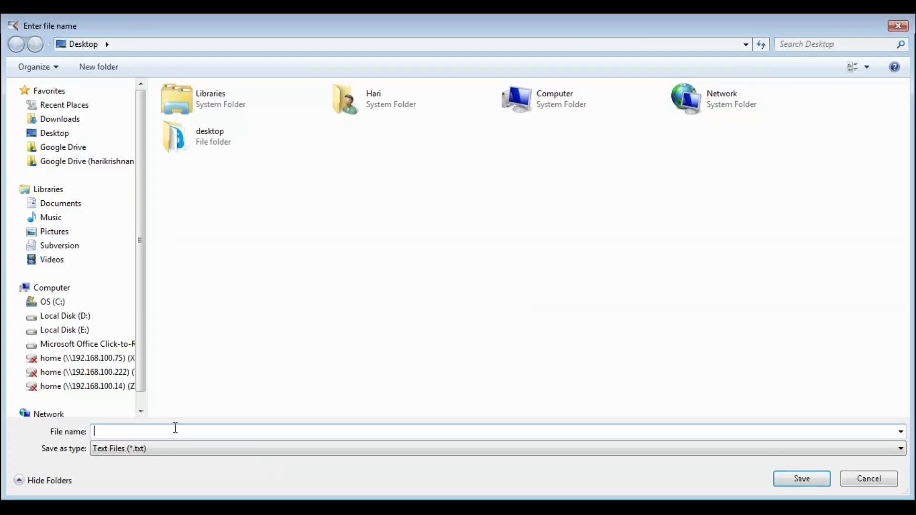
{"action": "type", "text": "dn"}
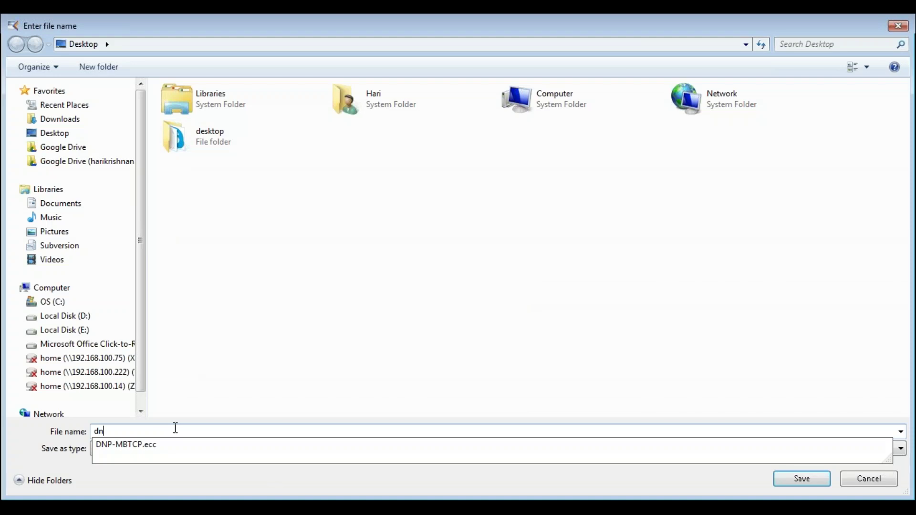
{"action": "type", "text": "p3"}
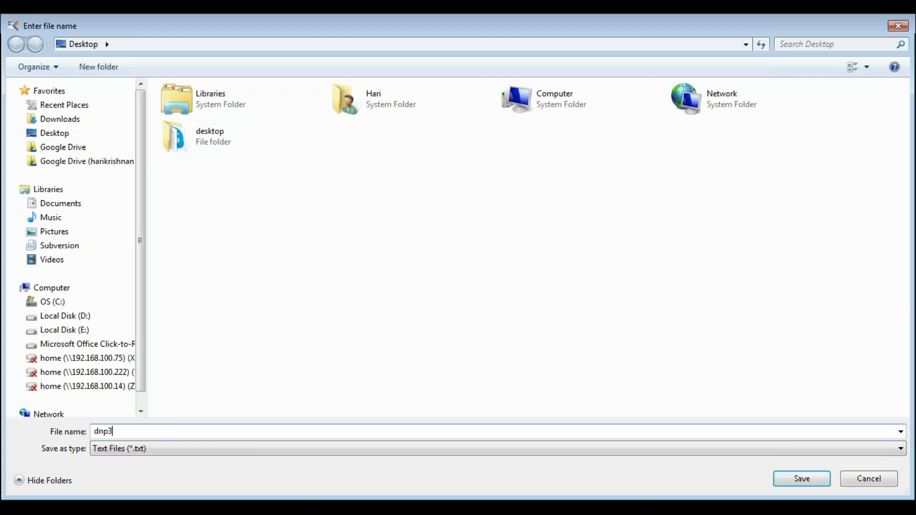
{"action": "key", "text": "Return"}
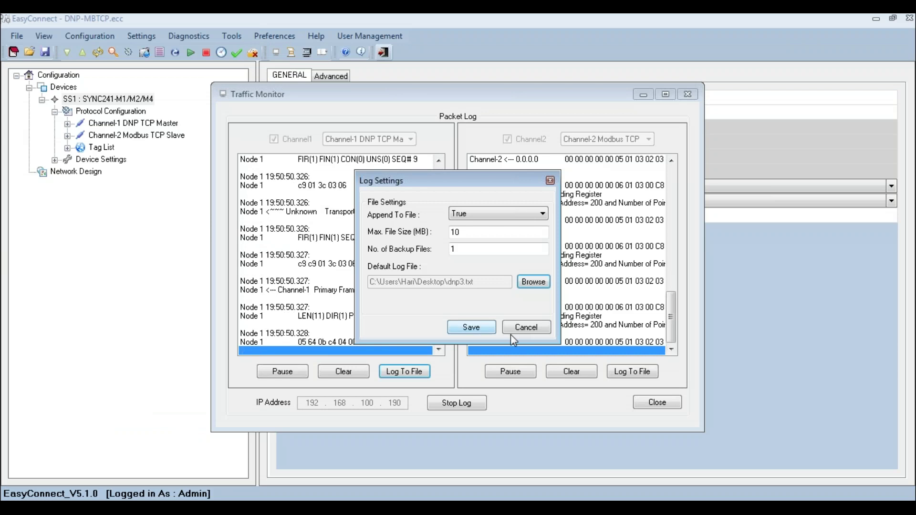
{"action": "left_click", "coordinate": [491, 329]}
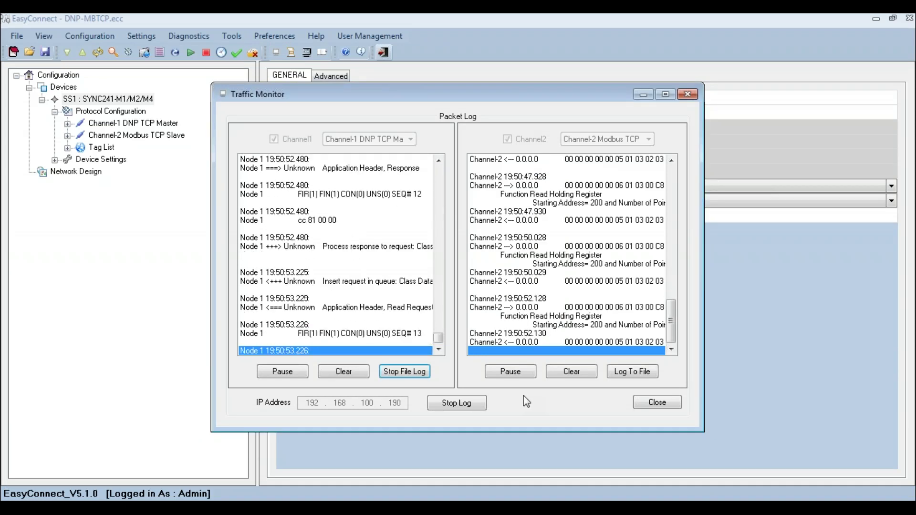
{"action": "left_click", "coordinate": [468, 403]}
Close the Traffic Monitor dialog.
{"action": "left_click", "coordinate": [655, 403]}
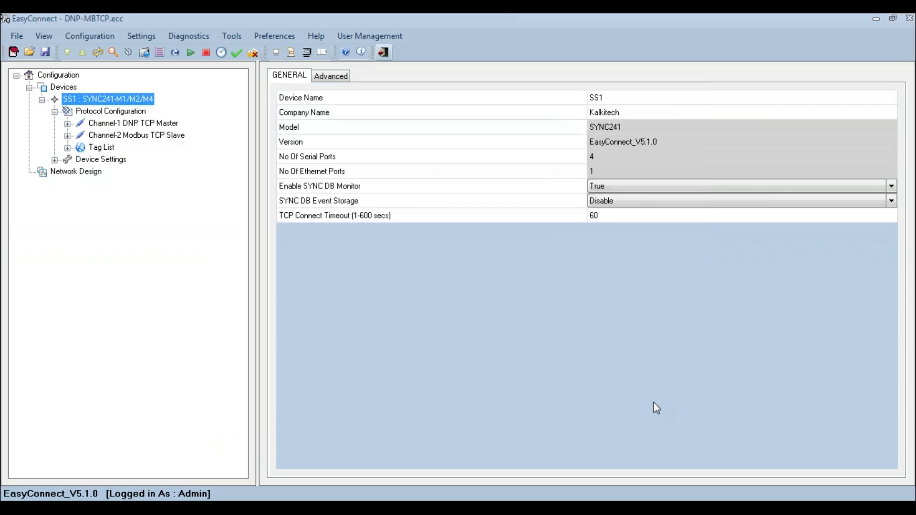